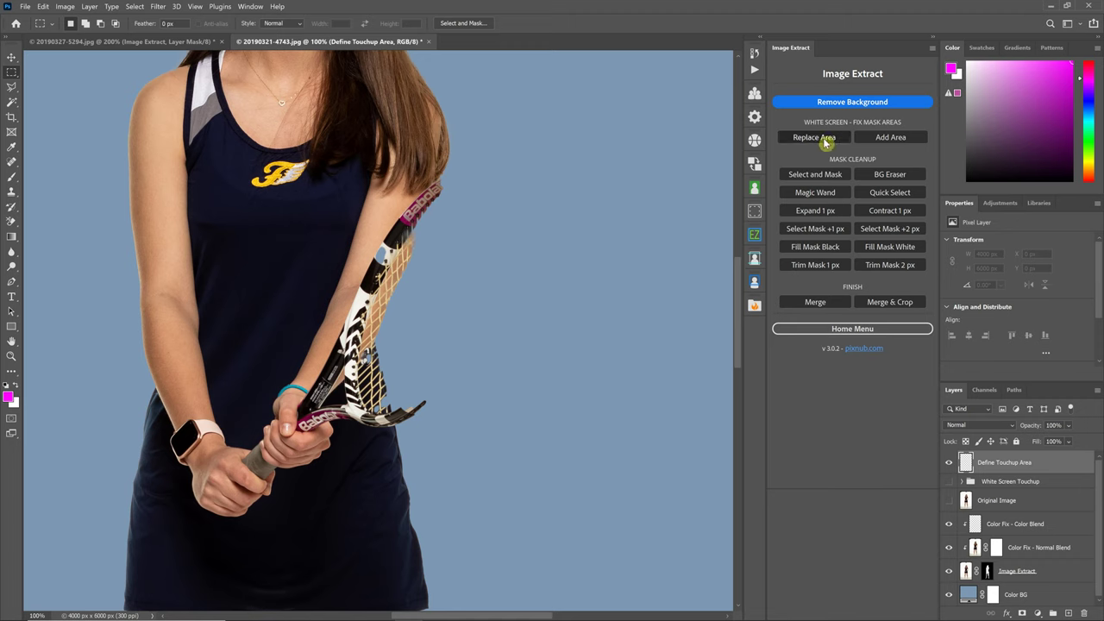
- After the Replace Area error, paint magenta over the racket head on Define Touchup Area with a 500 px brush
left_click(884, 139)
left_click(814, 139)
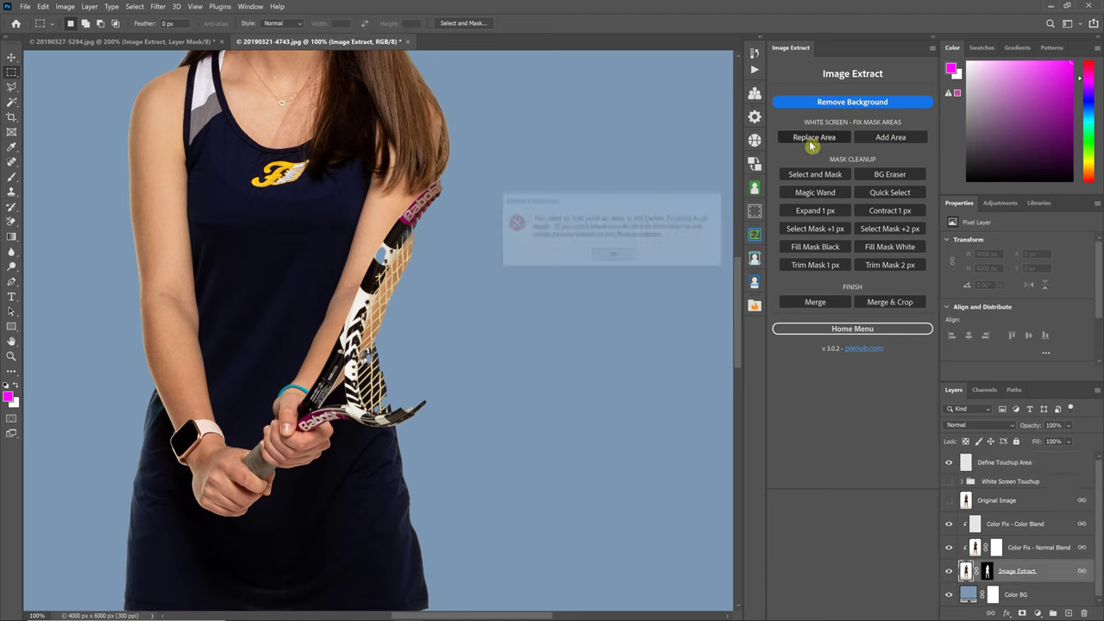
left_click(623, 255)
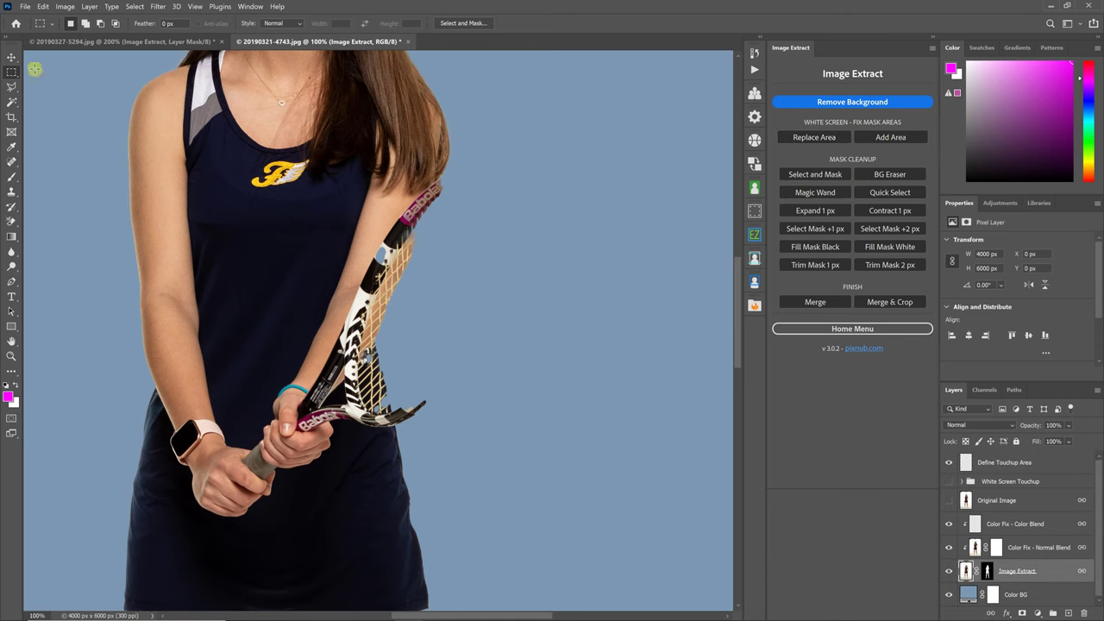
left_click(11, 176)
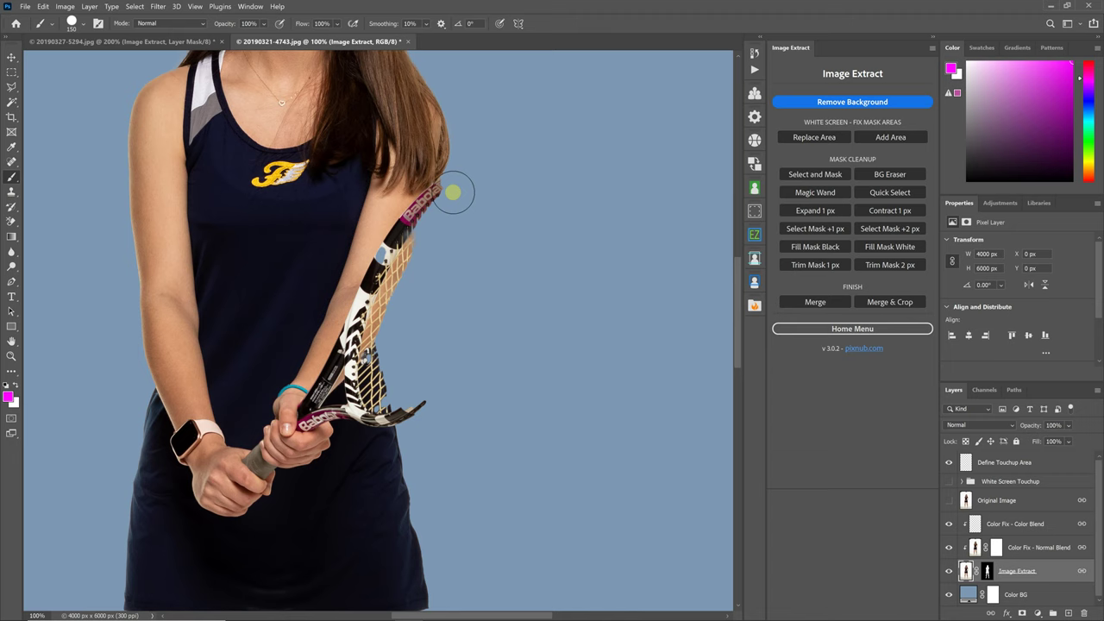
key("bracketright")
key("bracketright")
key("bracketright")
key("bracketright")
key("bracketright")
key("bracketright")
key("bracketright")
key("bracketright")
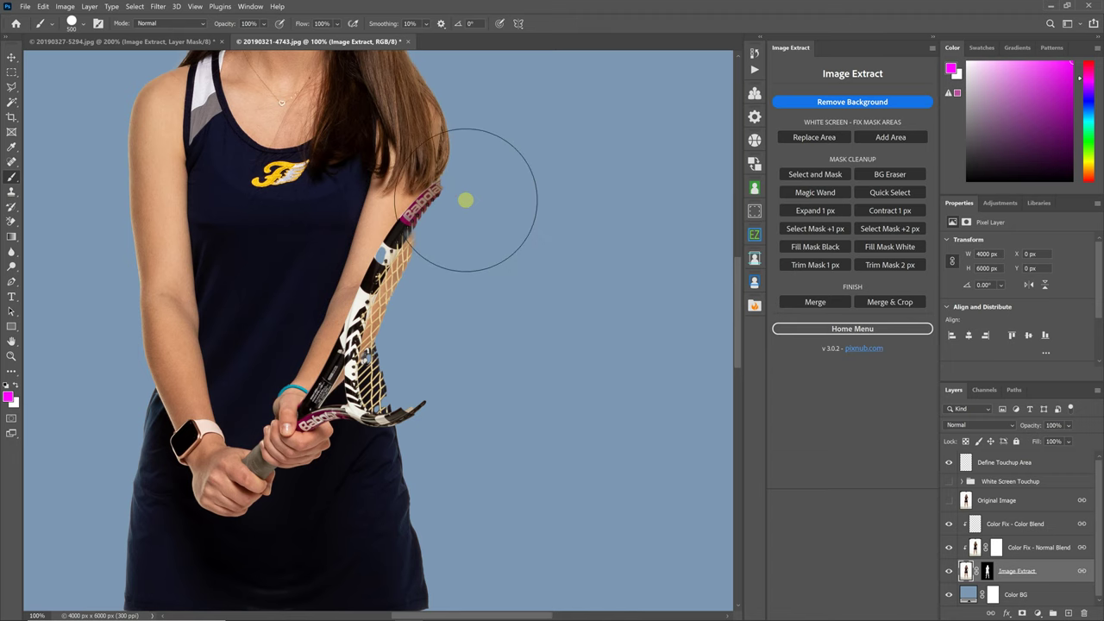
left_click(1000, 464)
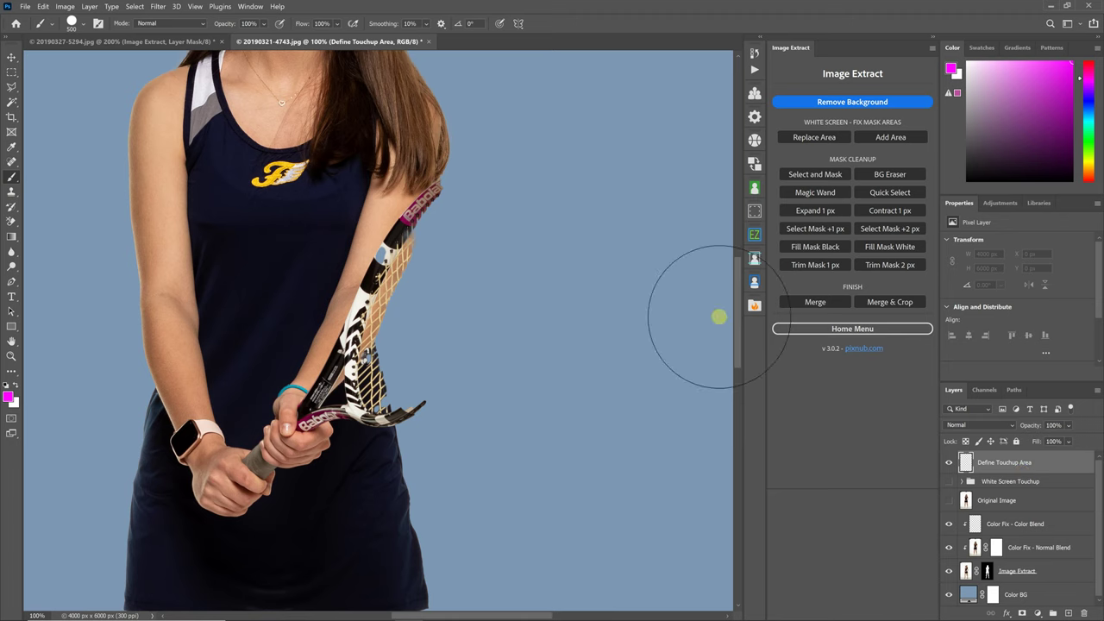
mouse_move(449, 220)
left_mouse_down()
mouse_move(513, 220)
mouse_move(516, 266)
mouse_move(464, 340)
mouse_move(409, 382)
mouse_move(434, 303)
mouse_move(404, 349)
mouse_move(435, 274)
mouse_move(393, 364)
mouse_move(408, 383)
mouse_move(471, 349)
mouse_move(504, 320)
mouse_move(515, 278)
left_mouse_up()
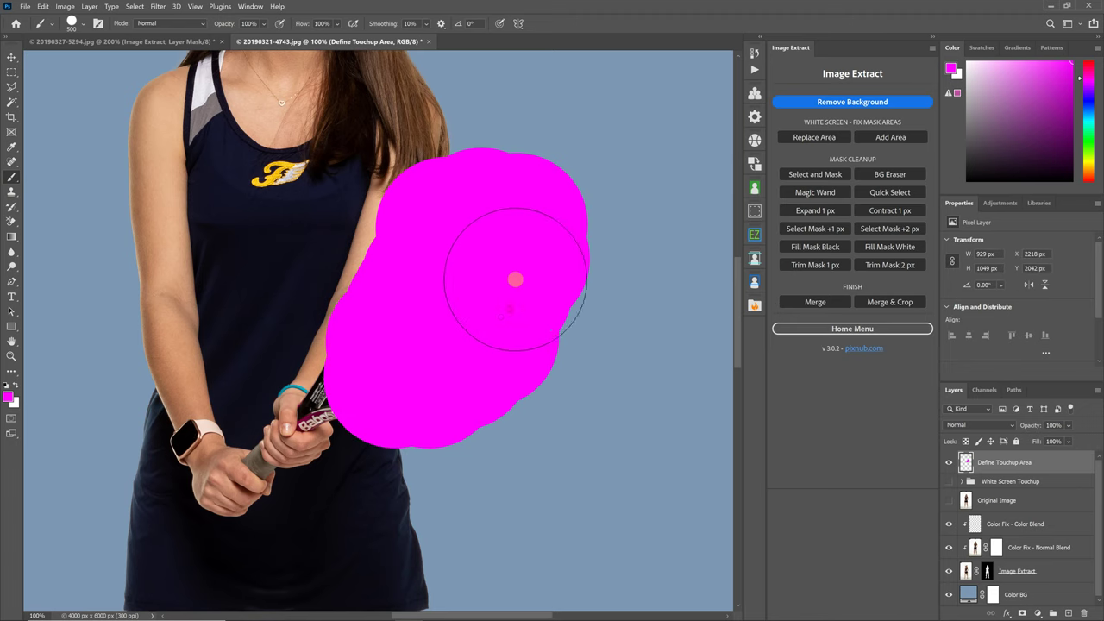
left_click(997, 472)
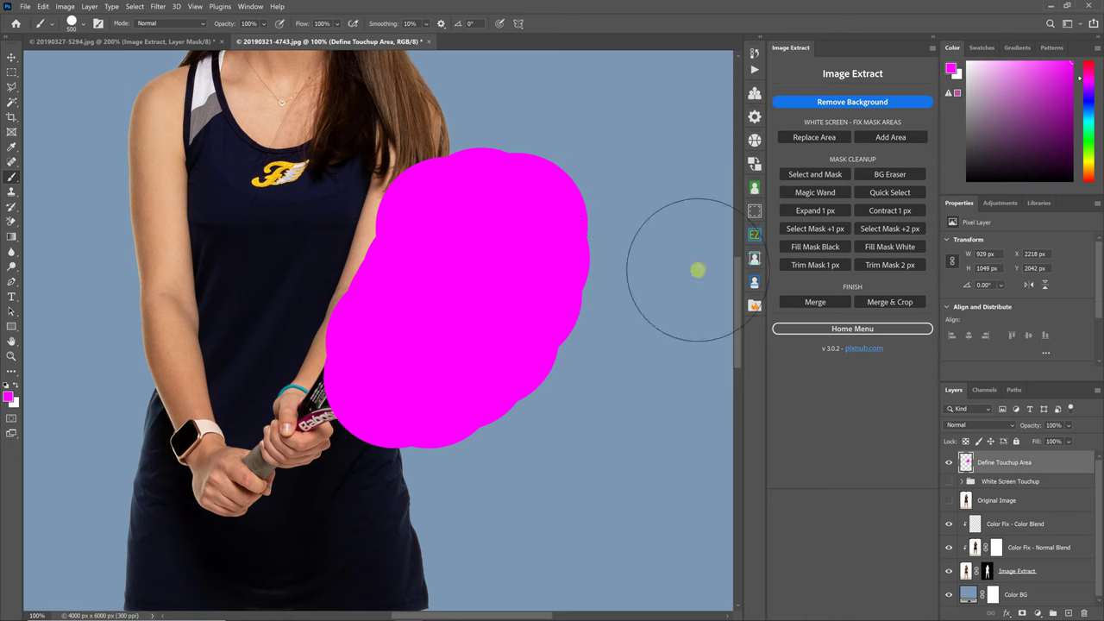
- Restore the painted racket area with adjusted Levels, then hide the Color BG layer
left_click(824, 137)
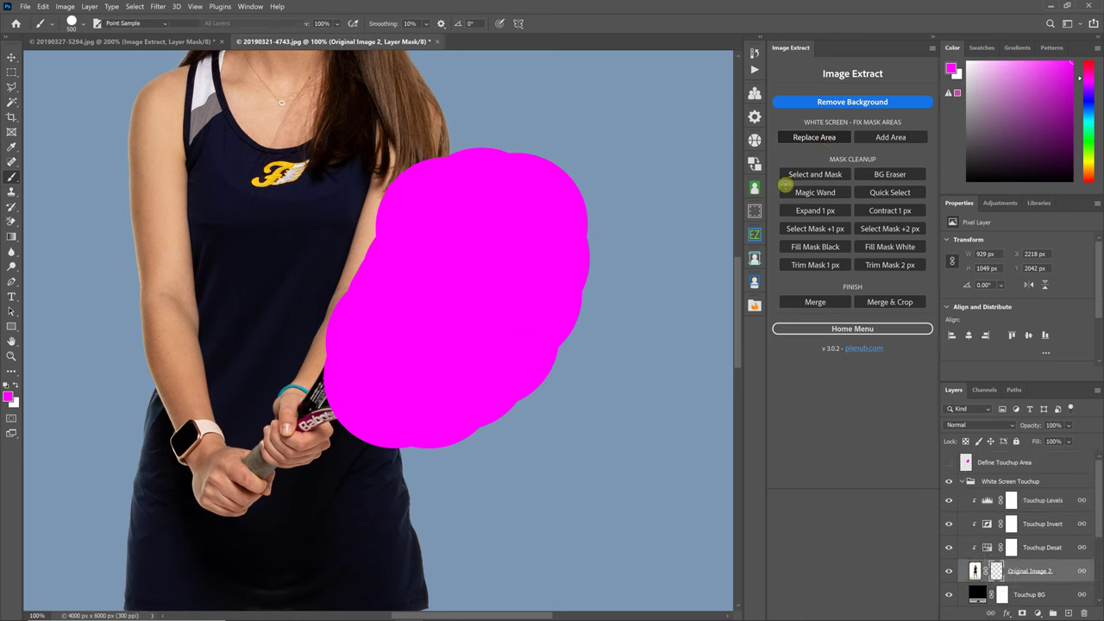
left_click_drag(782, 194, 801, 198)
left_click(956, 87)
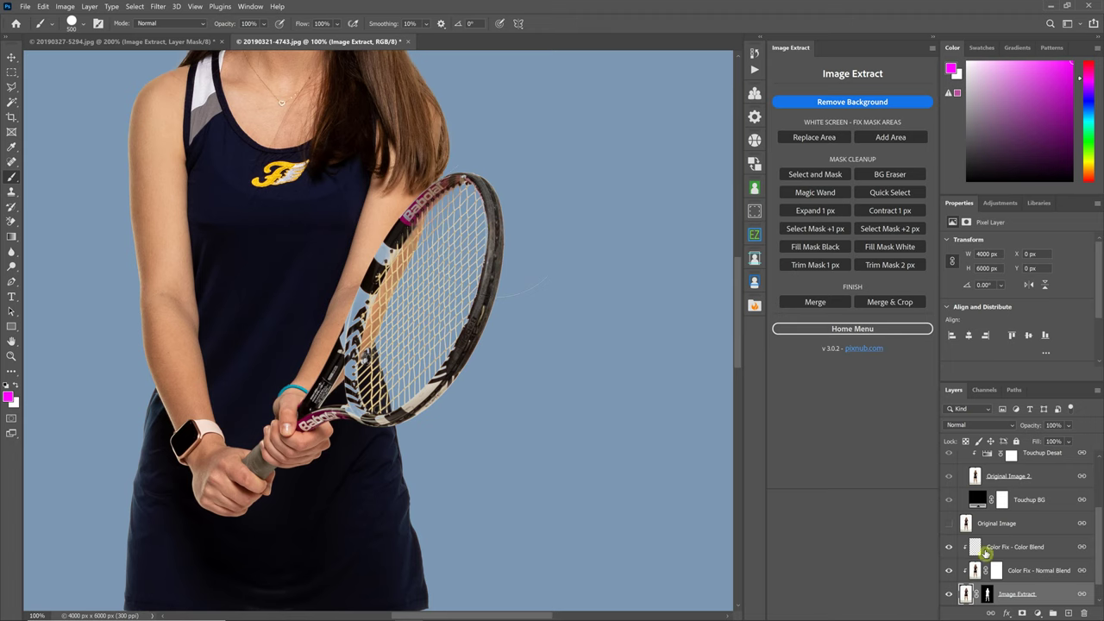
scroll(946, 602, "down", 1)
left_click(949, 594)
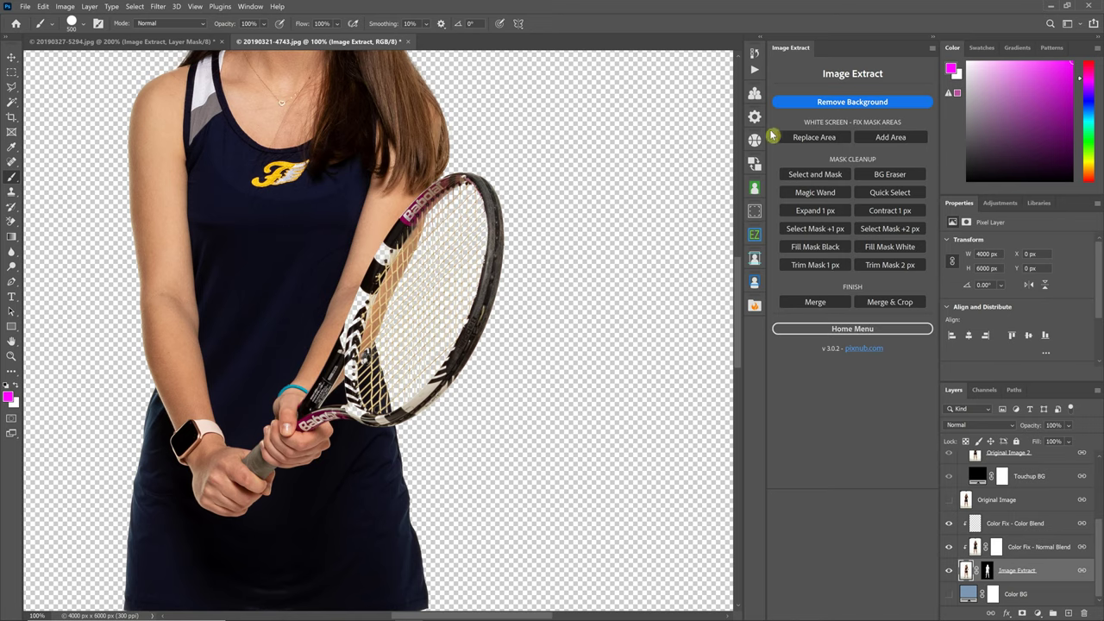
- Make Color BG visible again and step back in History to before the racket recovery
key("F2")
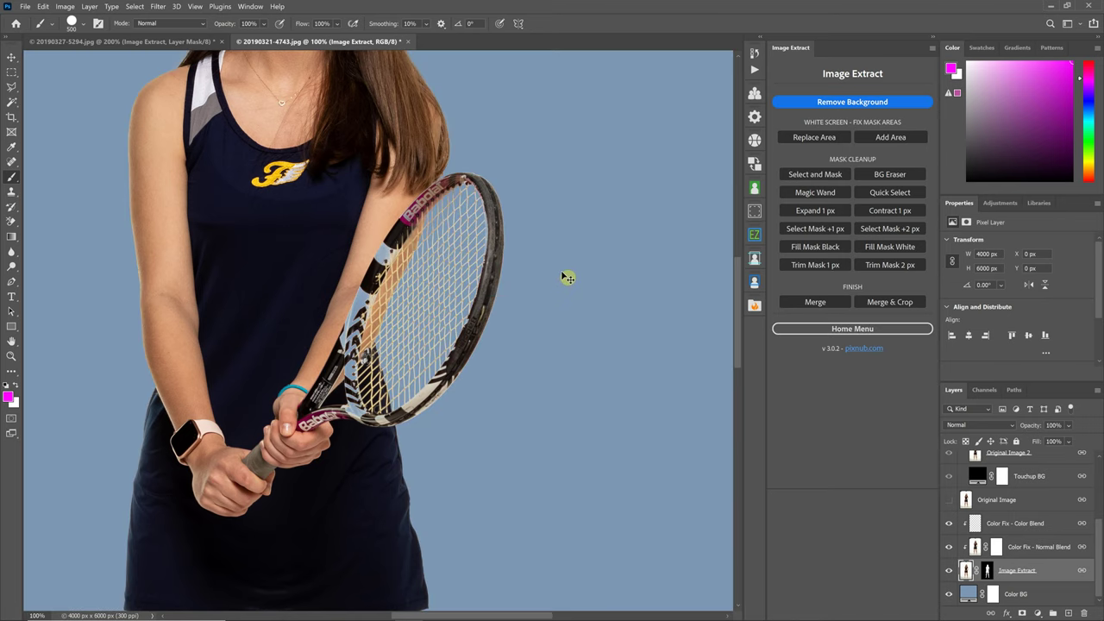
left_click_drag(567, 278, 560, 274)
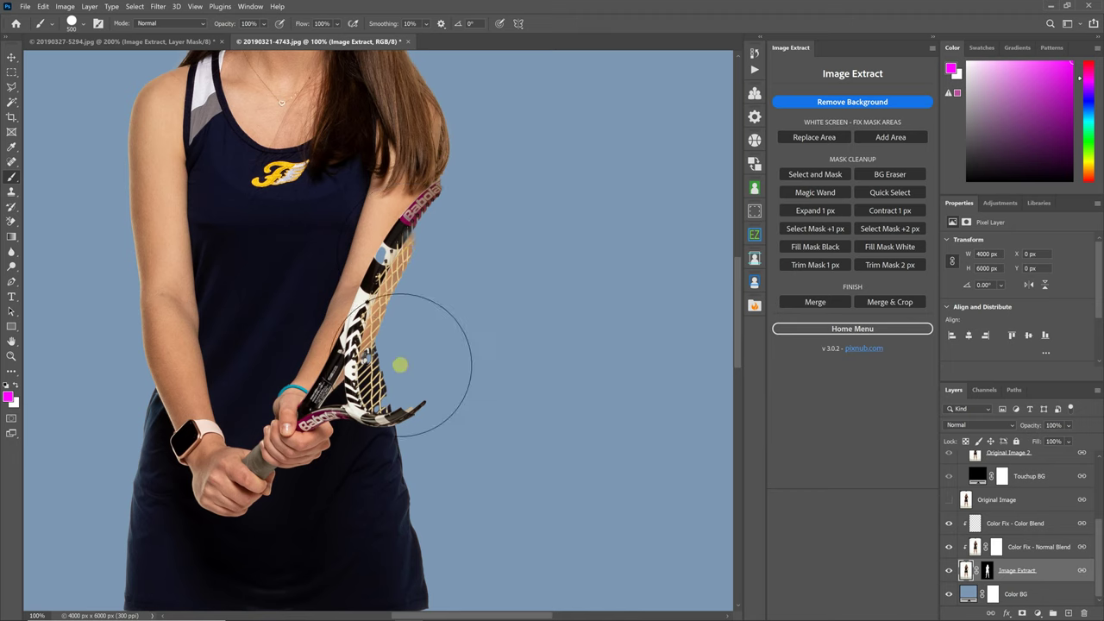
left_click_drag(414, 366, 414, 354)
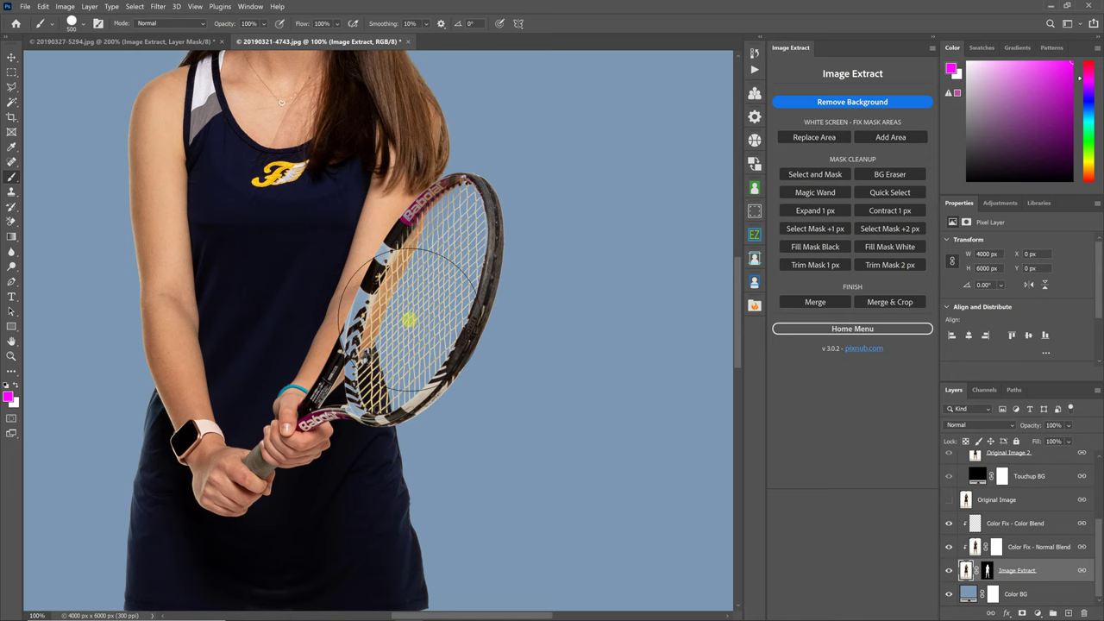
left_click_drag(411, 333, 411, 320)
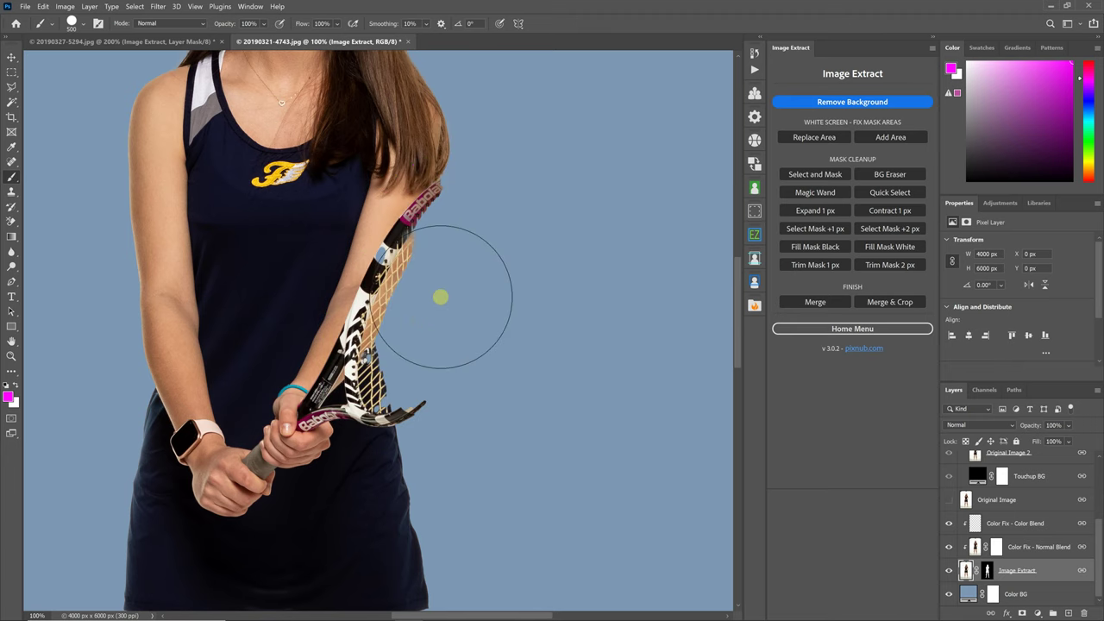
- After the Add Area error, paint magenta over the missing racket head and run Add Area again
left_click(900, 140)
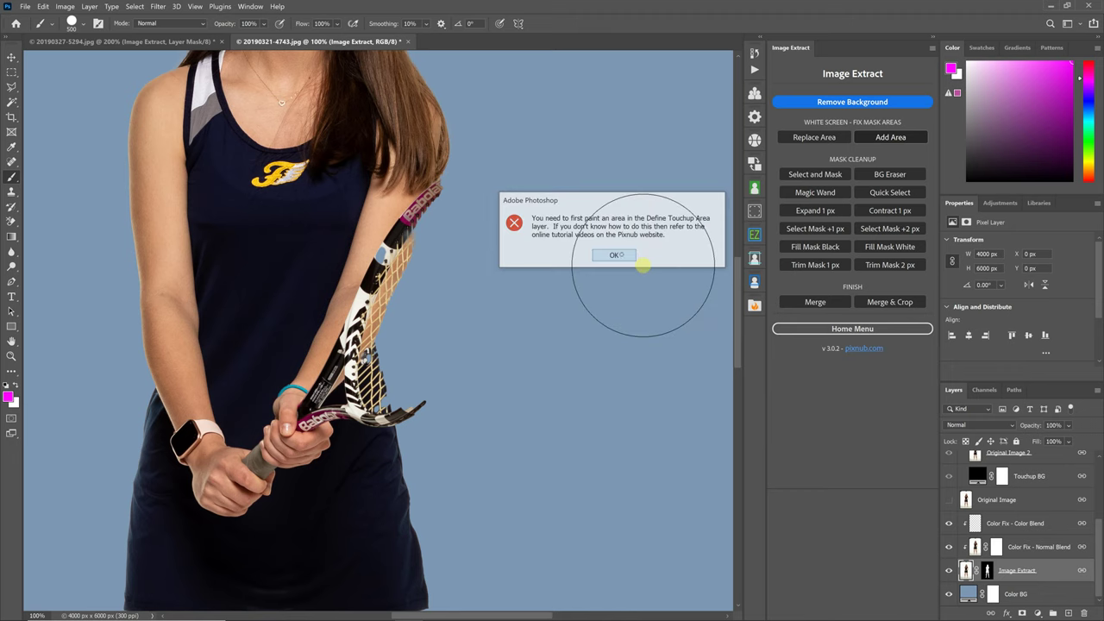
left_click(631, 257)
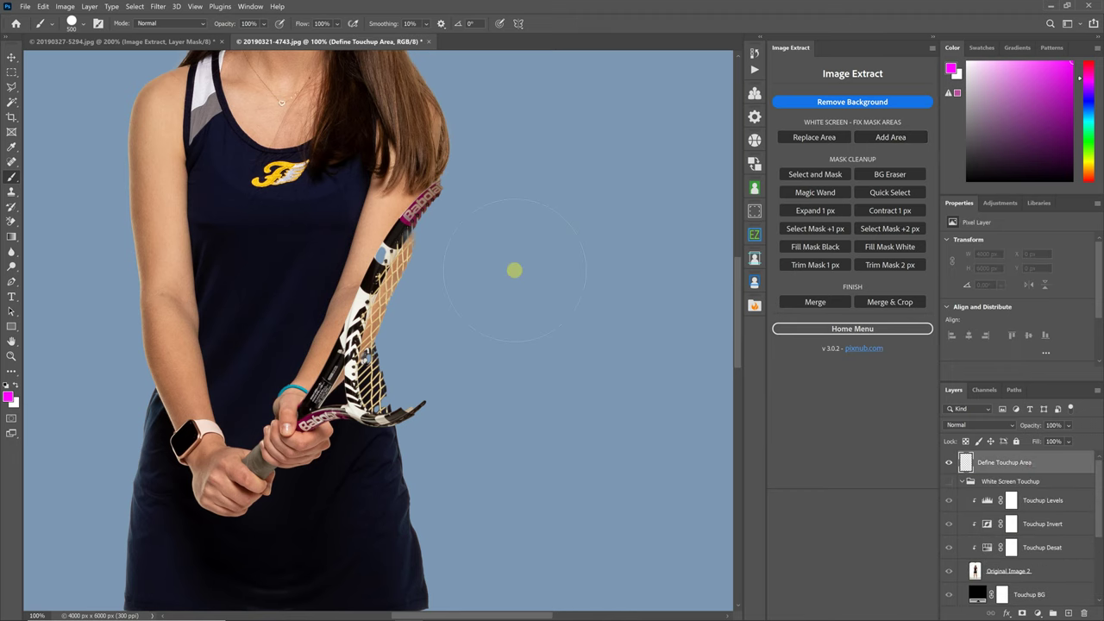
left_click(483, 208)
mouse_move(483, 208)
left_mouse_down()
mouse_move(390, 383)
mouse_move(385, 351)
mouse_move(468, 232)
mouse_move(384, 342)
mouse_move(394, 380)
left_mouse_up()
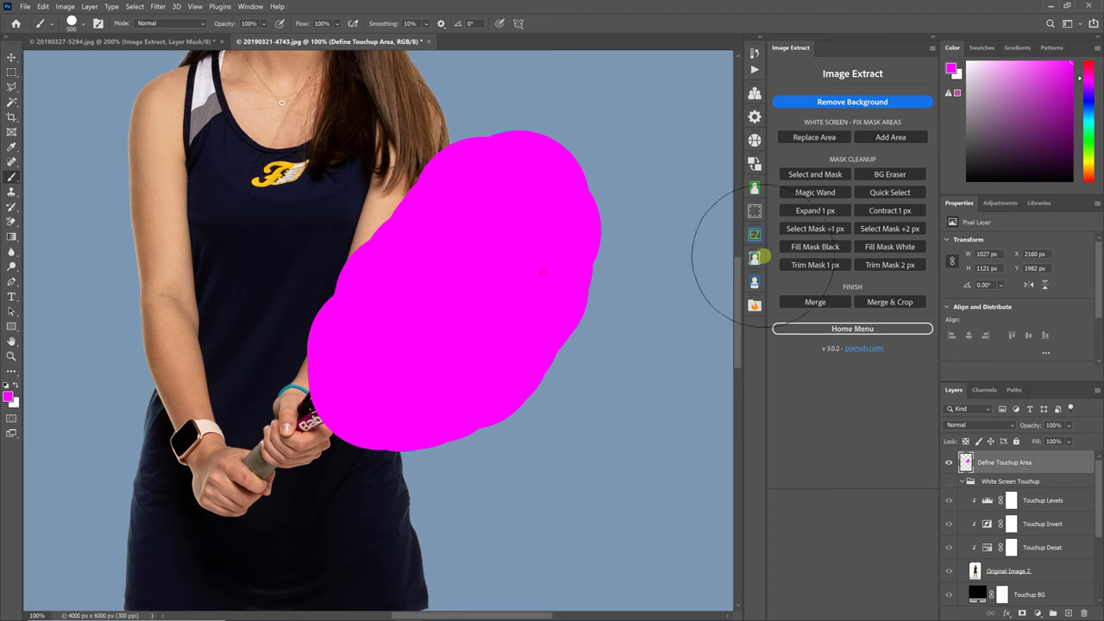
left_click(890, 138)
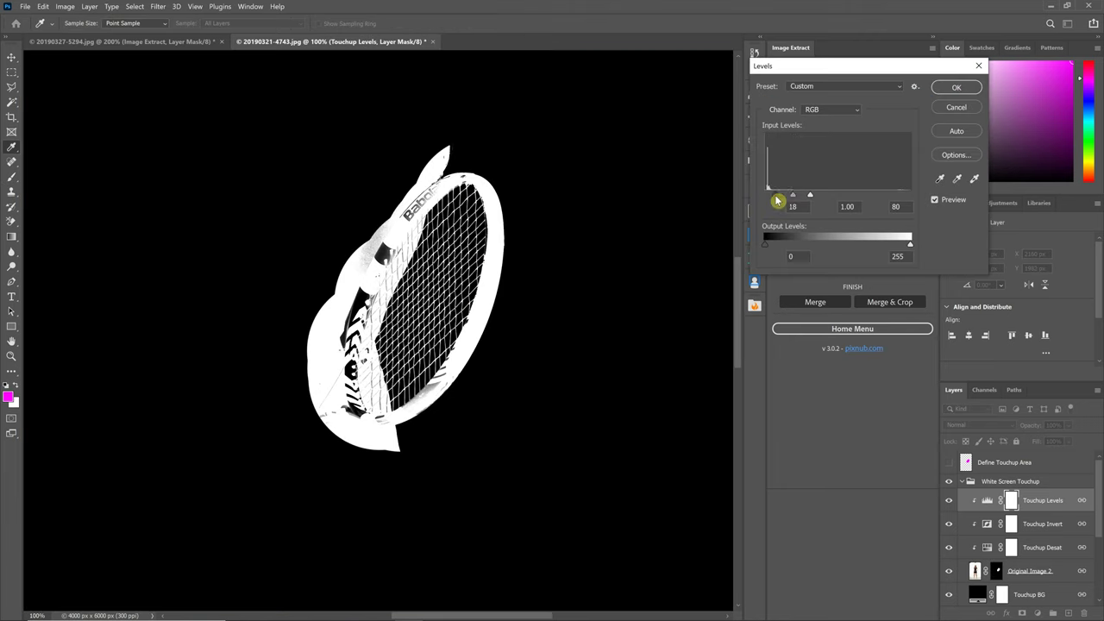
- Set the racket mask Levels inputs to 18 and 37 and apply them
mouse_move(782, 195)
left_mouse_down()
mouse_move(800, 194)
mouse_move(786, 198)
left_mouse_up()
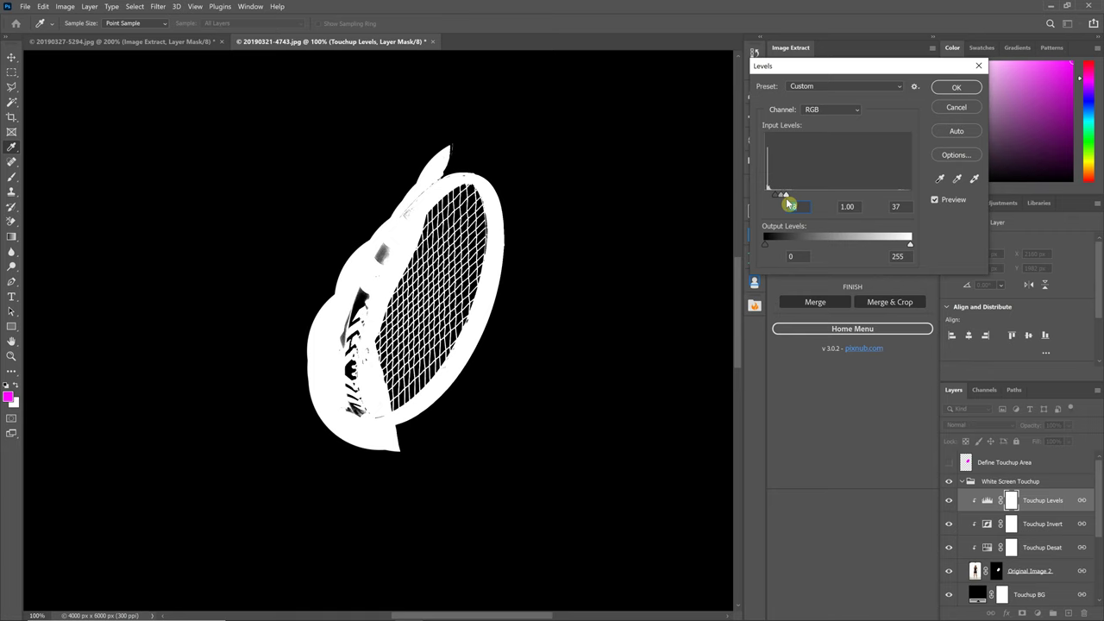
left_click_drag(785, 198, 785, 198)
left_click(957, 87)
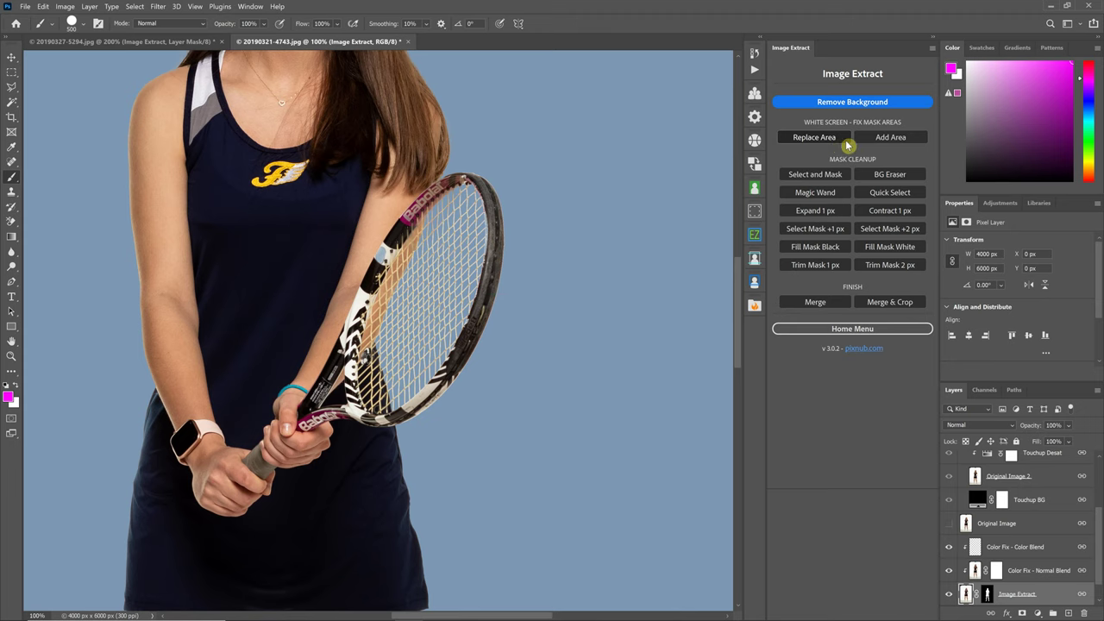
- On the Image Extract layer mask, paint white over the forearm gap beside the racket throat
left_click(844, 140)
left_click(986, 594)
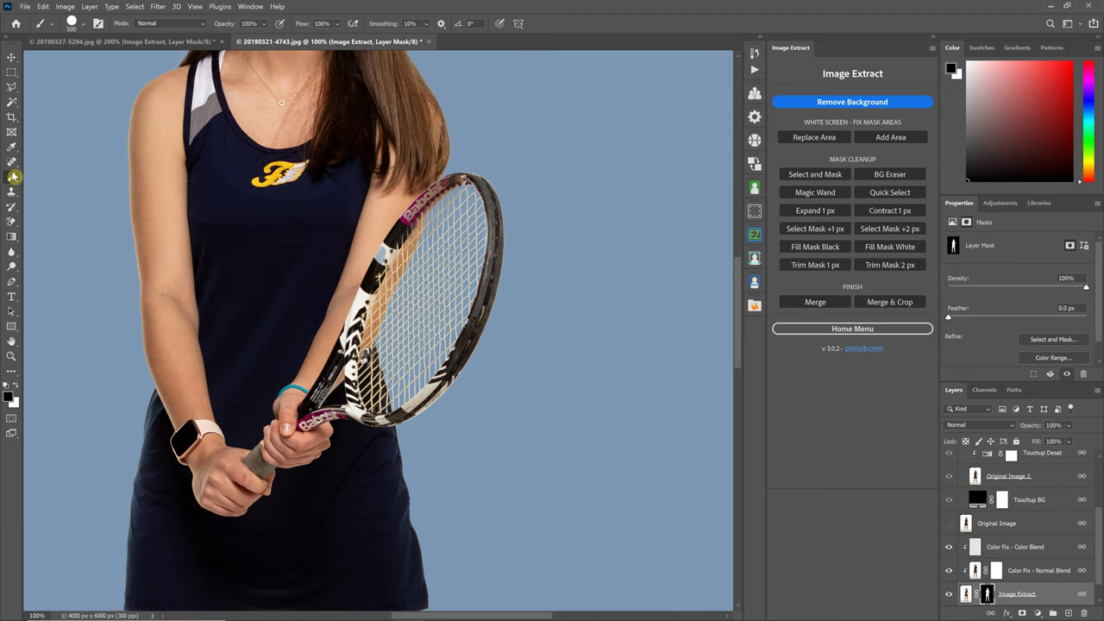
left_click_drag(382, 251, 378, 267)
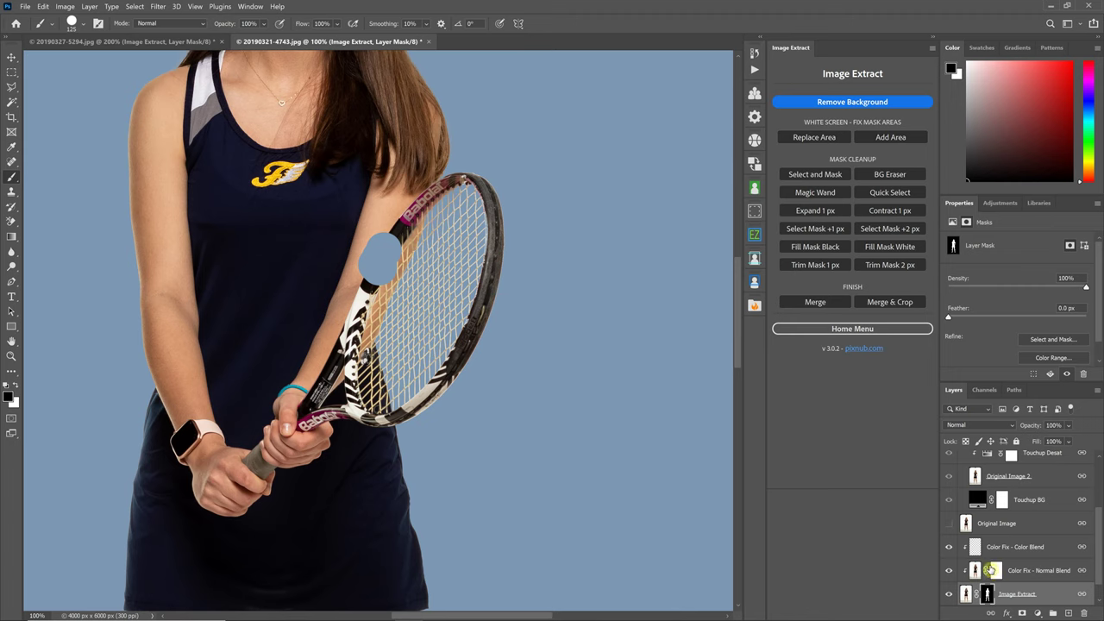
left_click(16, 387)
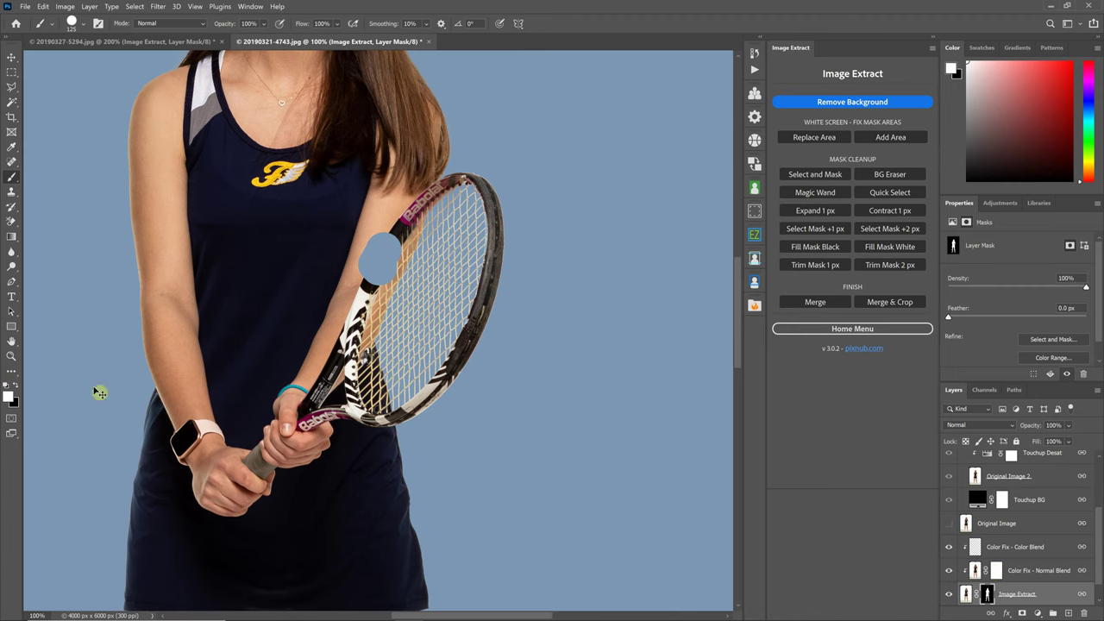
mouse_move(379, 272)
left_mouse_down()
mouse_move(376, 244)
mouse_move(377, 262)
left_mouse_up()
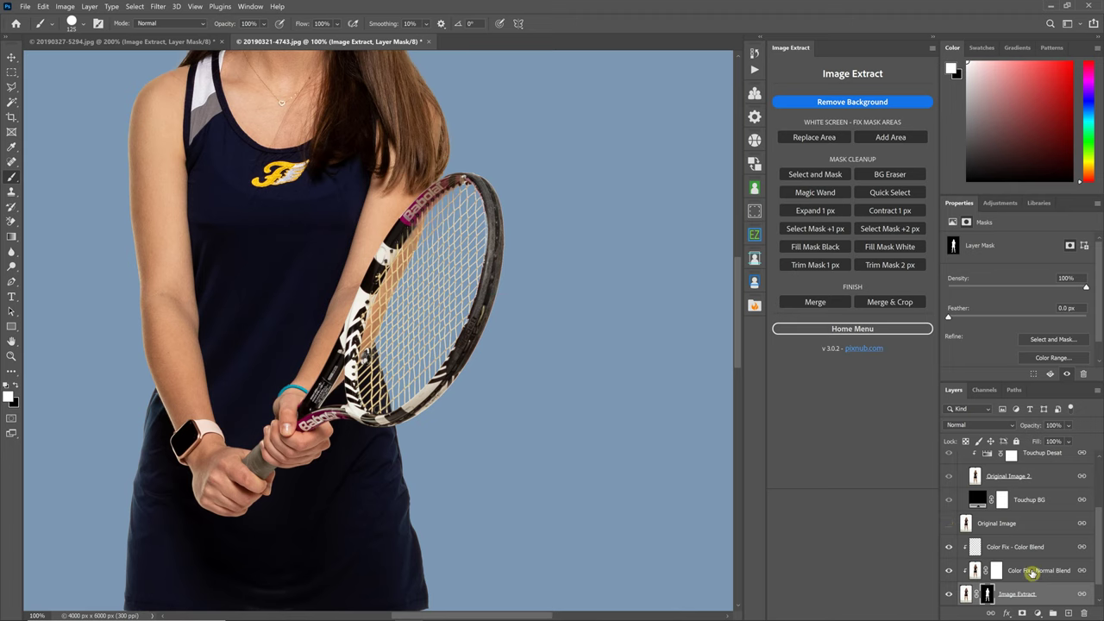
- Compare the Color Fix - Normal Blend layer on and off, then select its mask with black as the painting colour
left_click(948, 571)
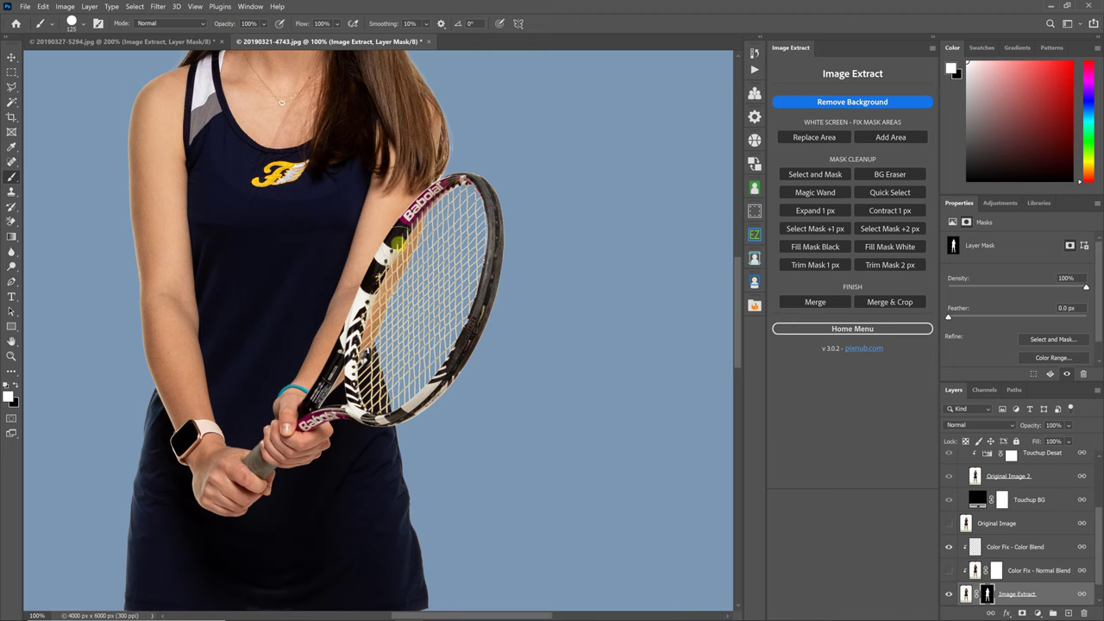
left_click(948, 571)
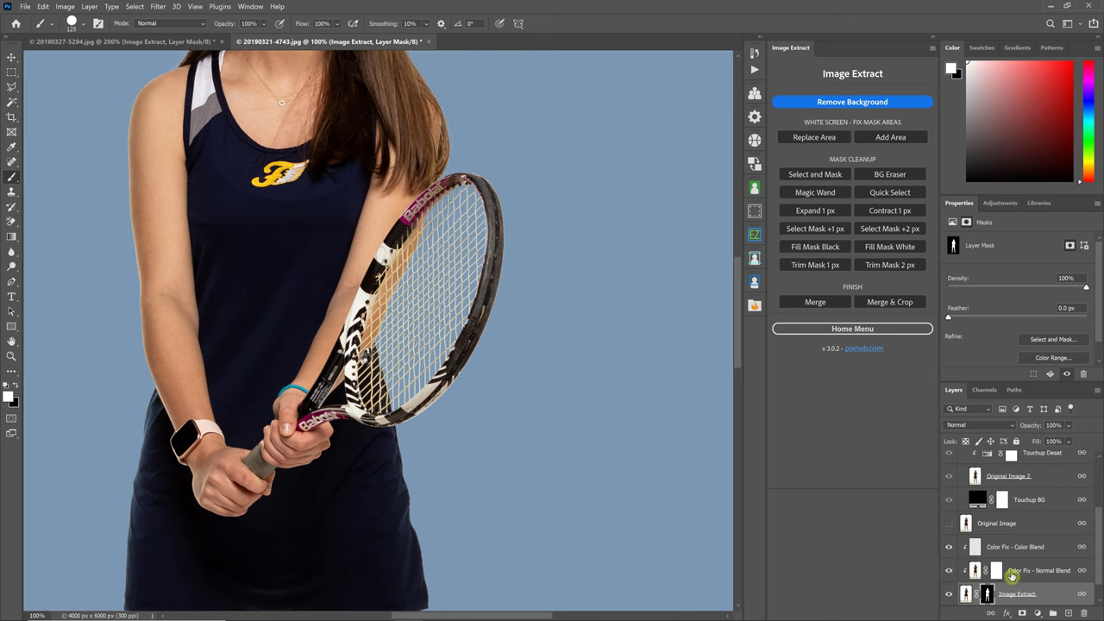
left_click(997, 571)
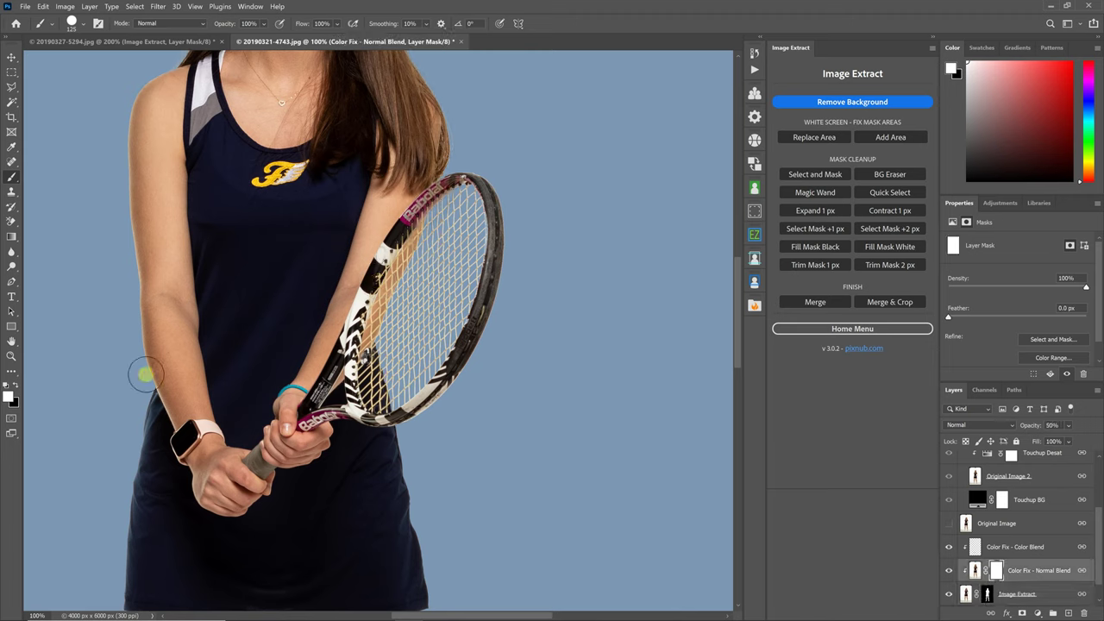
left_click(16, 388)
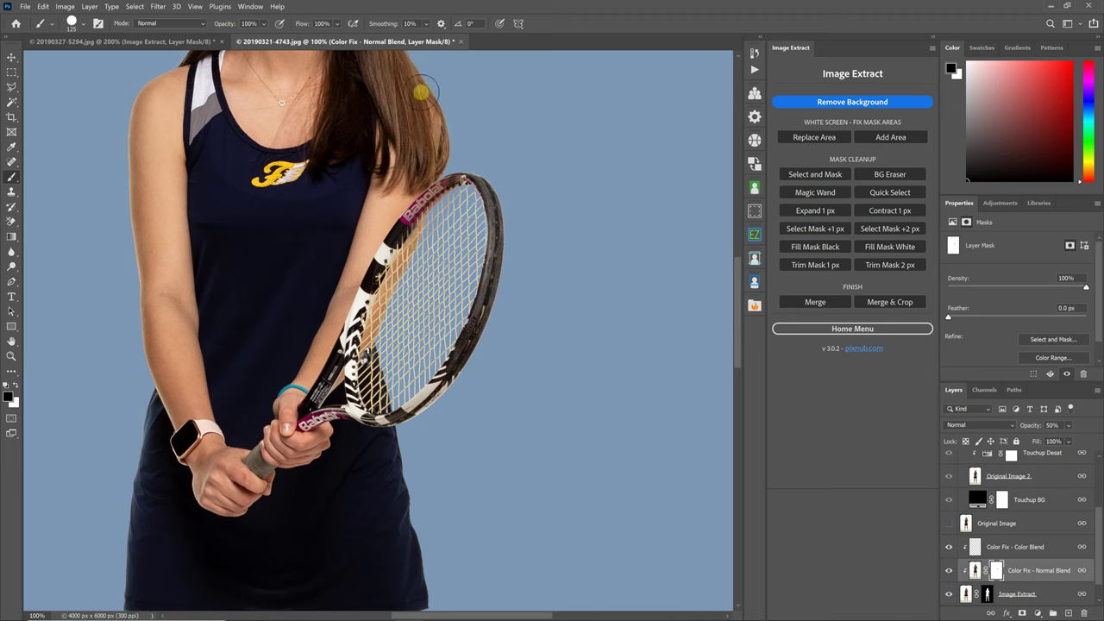
- Go back to 20190327-5294.jpg and reset the colours to default black and white
left_click(168, 42)
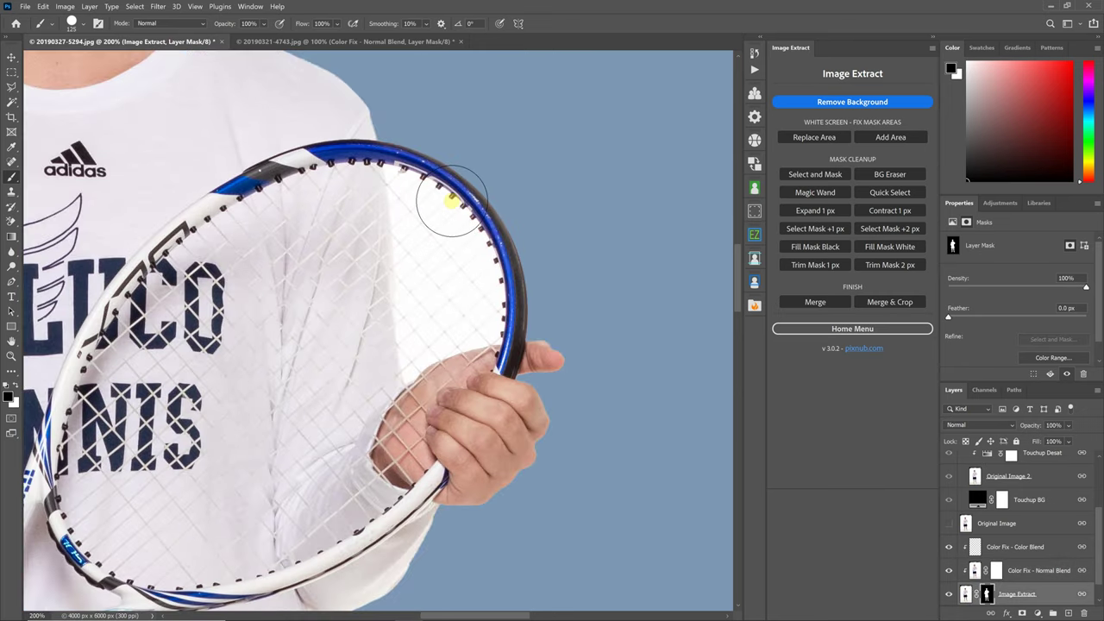
left_click(352, 41)
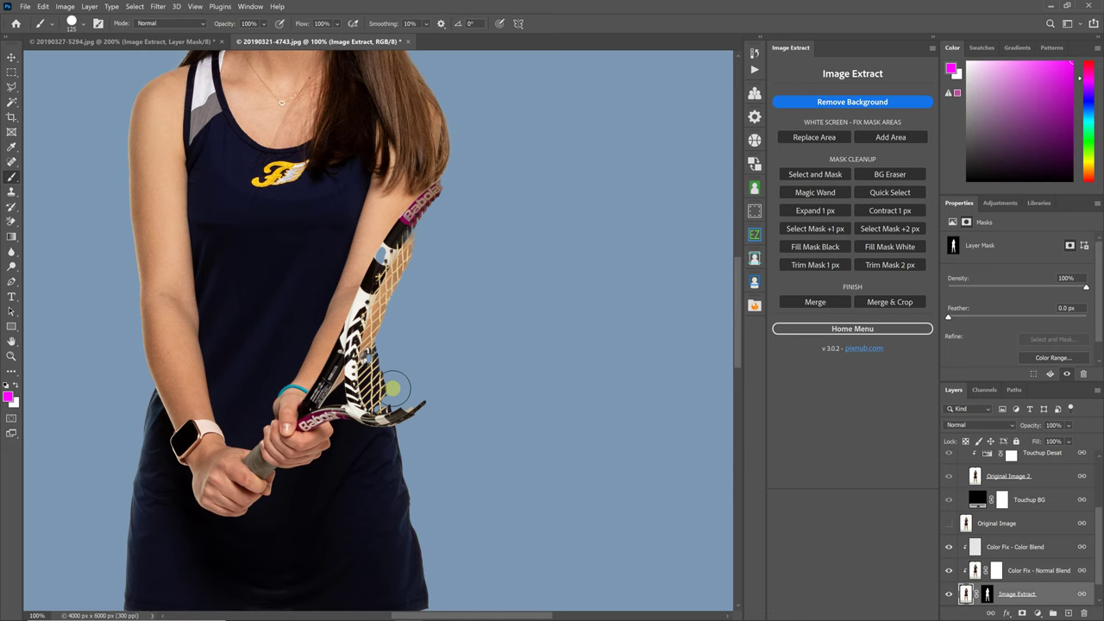
left_click(125, 42)
key("d")
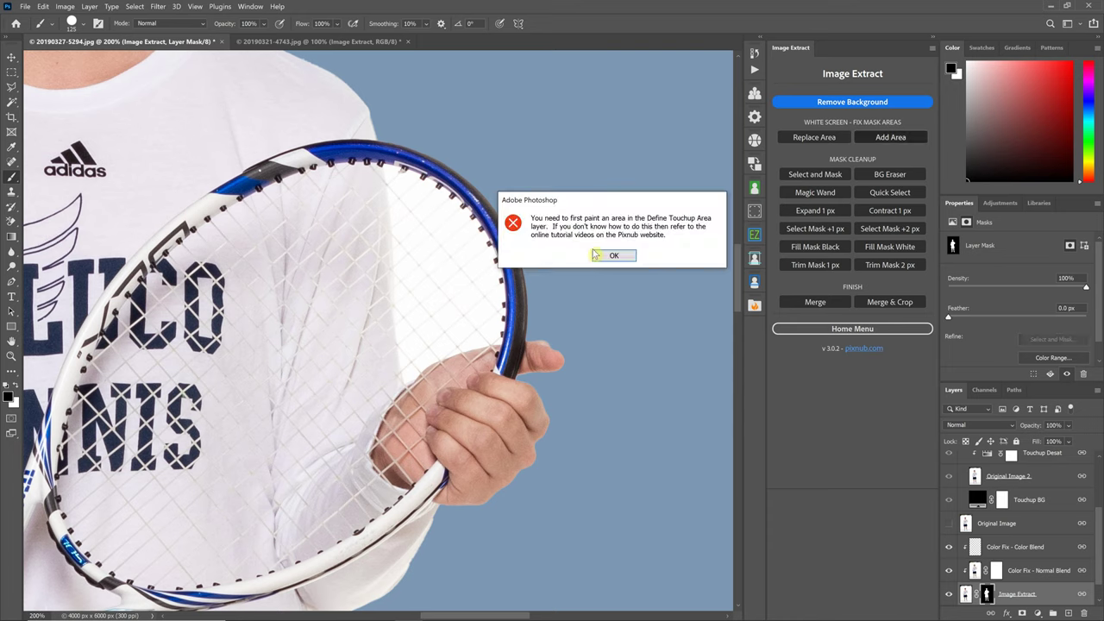
- Dismiss the warning and paint magenta over the racket's upper-right strings on Define Touchup Area
left_click(614, 255)
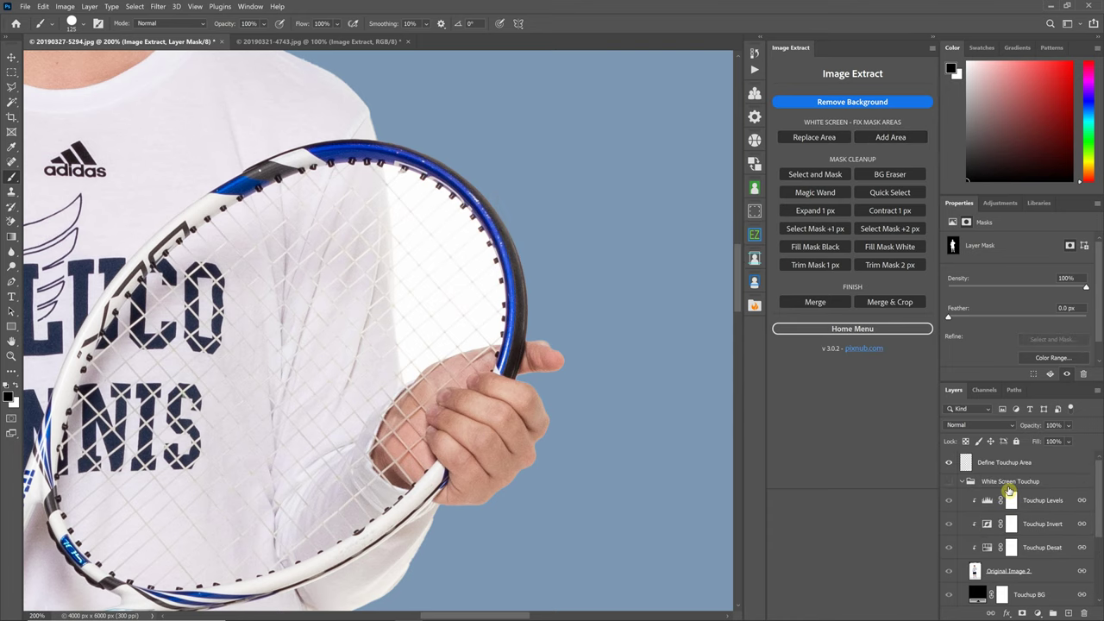
left_click(963, 467)
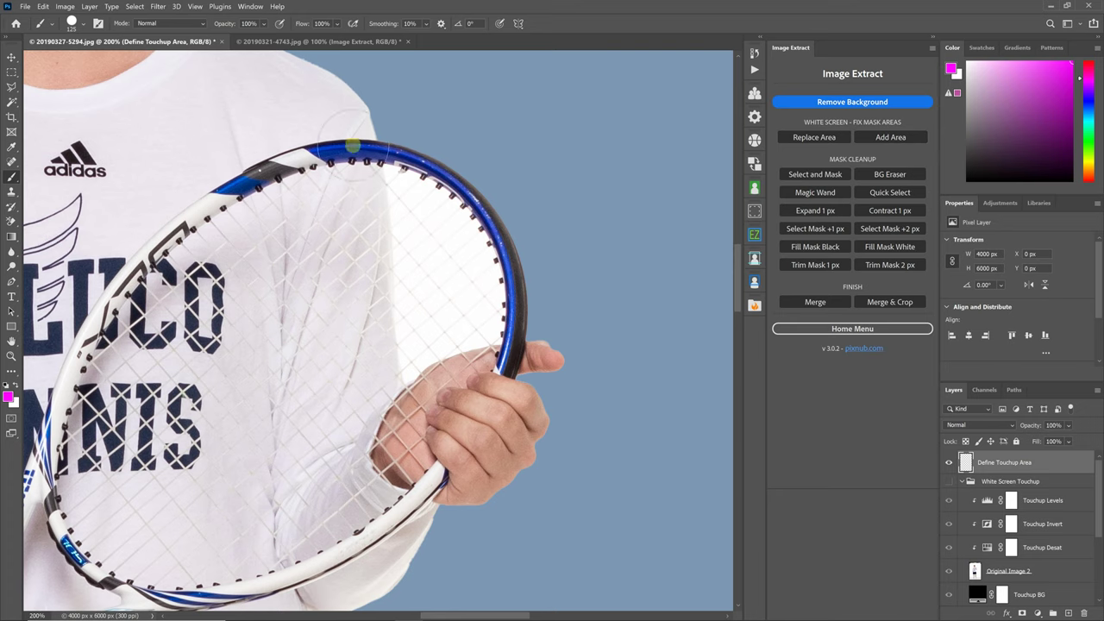
mouse_move(399, 155)
left_mouse_down()
mouse_move(423, 169)
mouse_move(502, 277)
mouse_move(500, 315)
mouse_move(414, 377)
mouse_move(410, 203)
mouse_move(458, 284)
mouse_move(427, 247)
mouse_move(406, 185)
mouse_move(482, 203)
left_mouse_up()
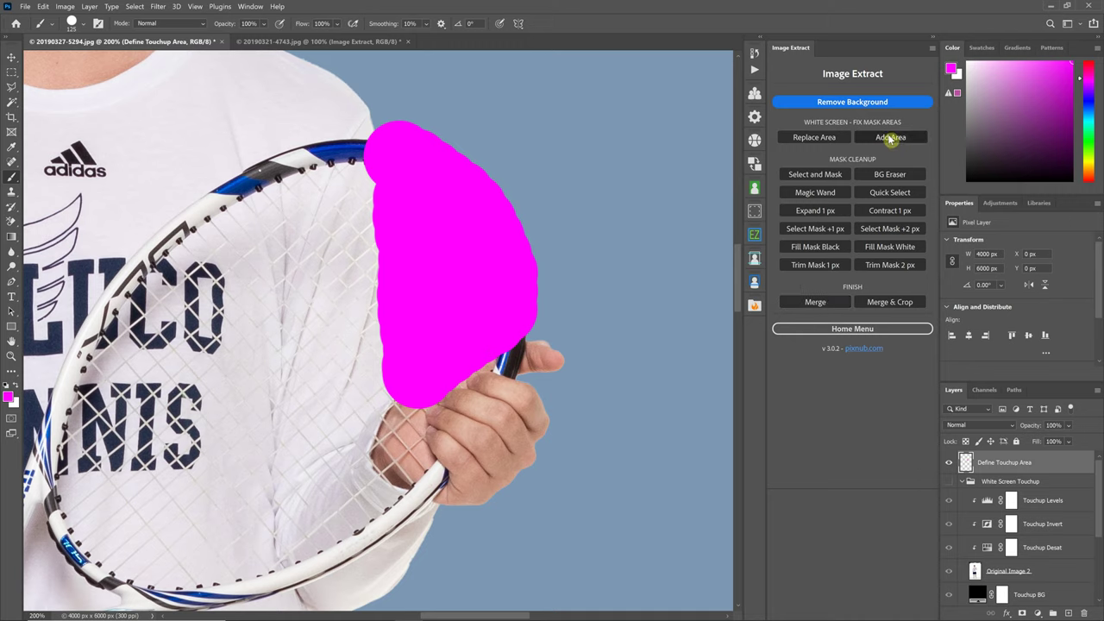
- Add the painted area to the mask using Levels input values of 2 and 7
left_click(890, 138)
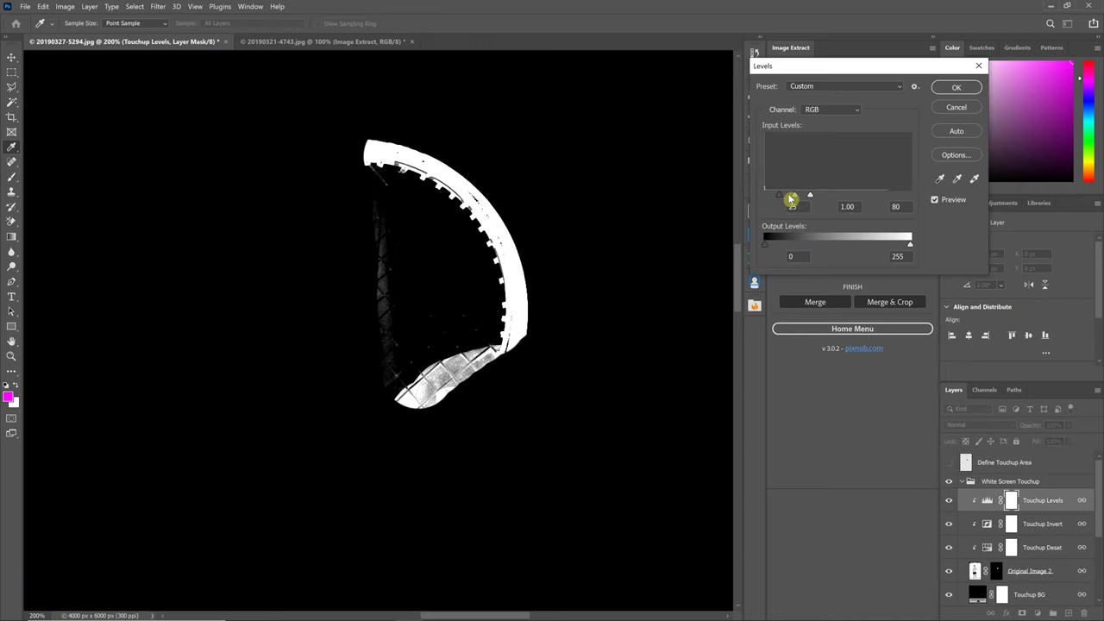
left_click_drag(777, 200, 764, 202)
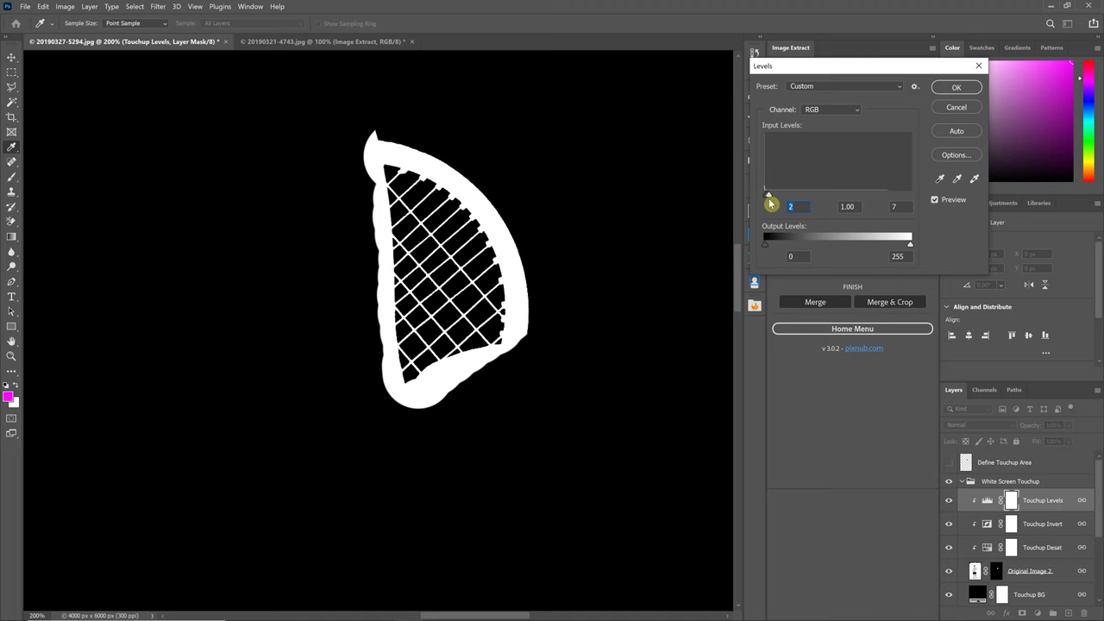
left_click(769, 198)
left_click(954, 87)
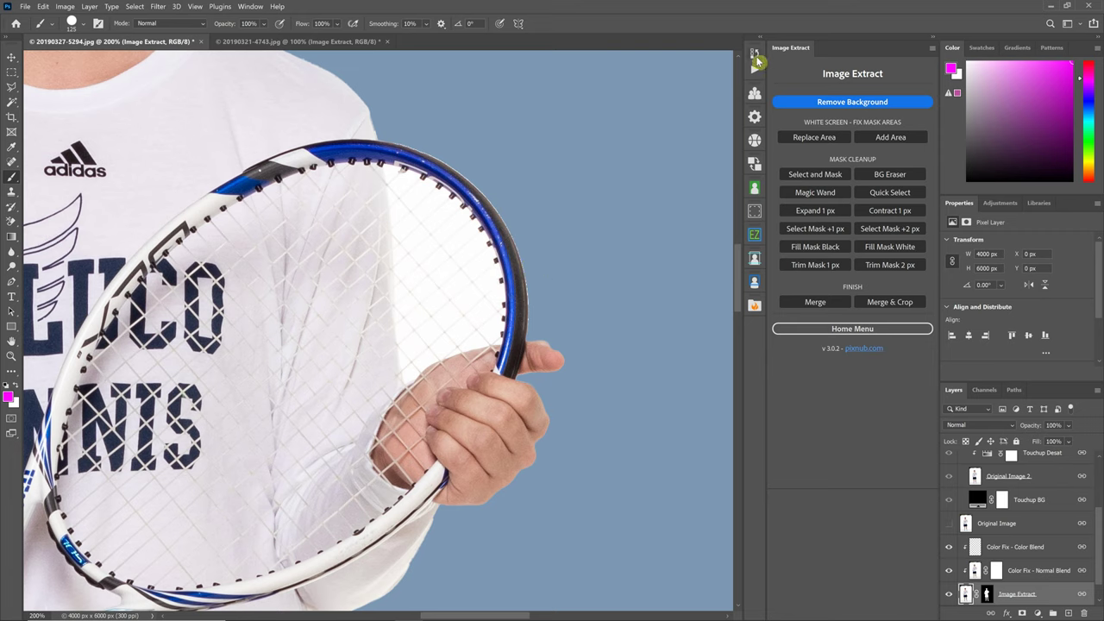
- Add a Define Touchup Area layer and paint magenta over the racket head's upper-right strings
left_click_drag(542, 254, 541, 266)
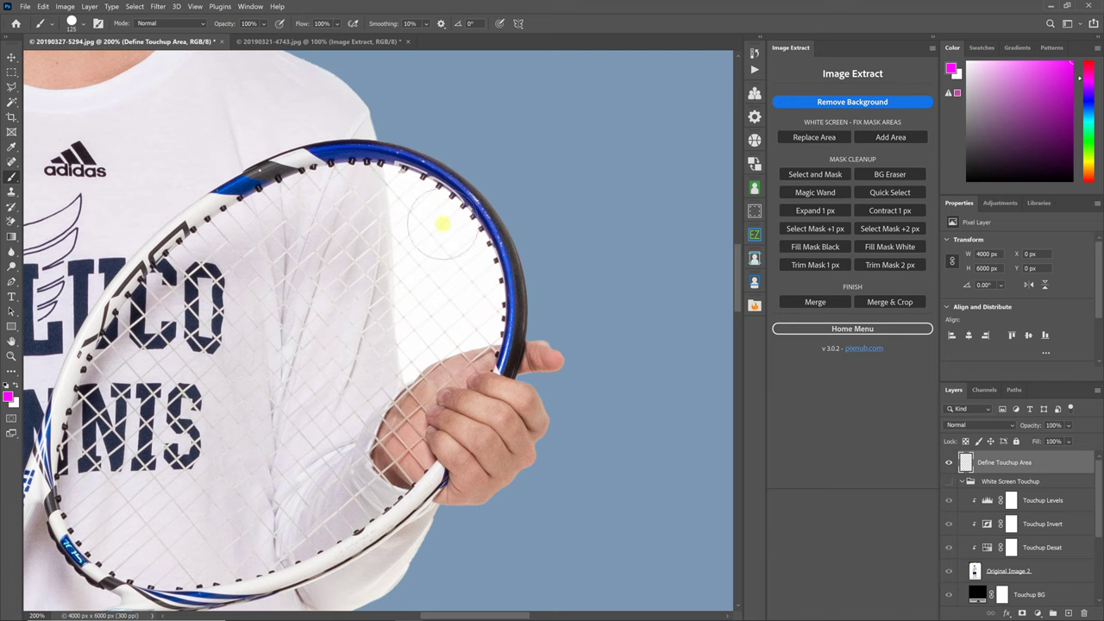
left_click_drag(415, 217, 402, 198)
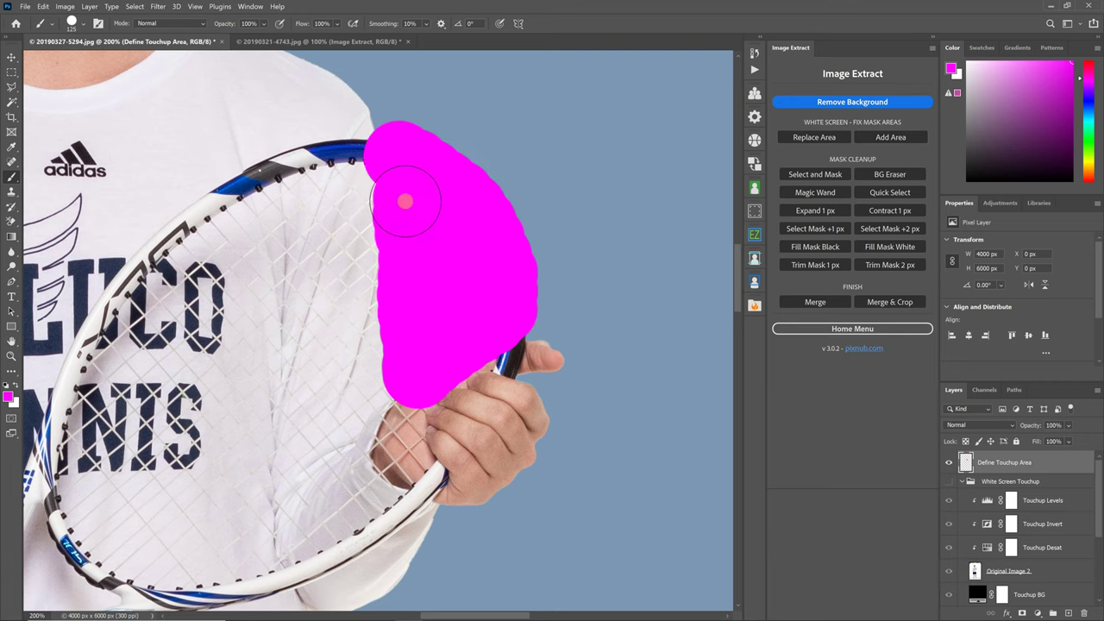
- Replace the touchup area, pulling the Levels black input slider left to restore the right-side strings
left_click(823, 138)
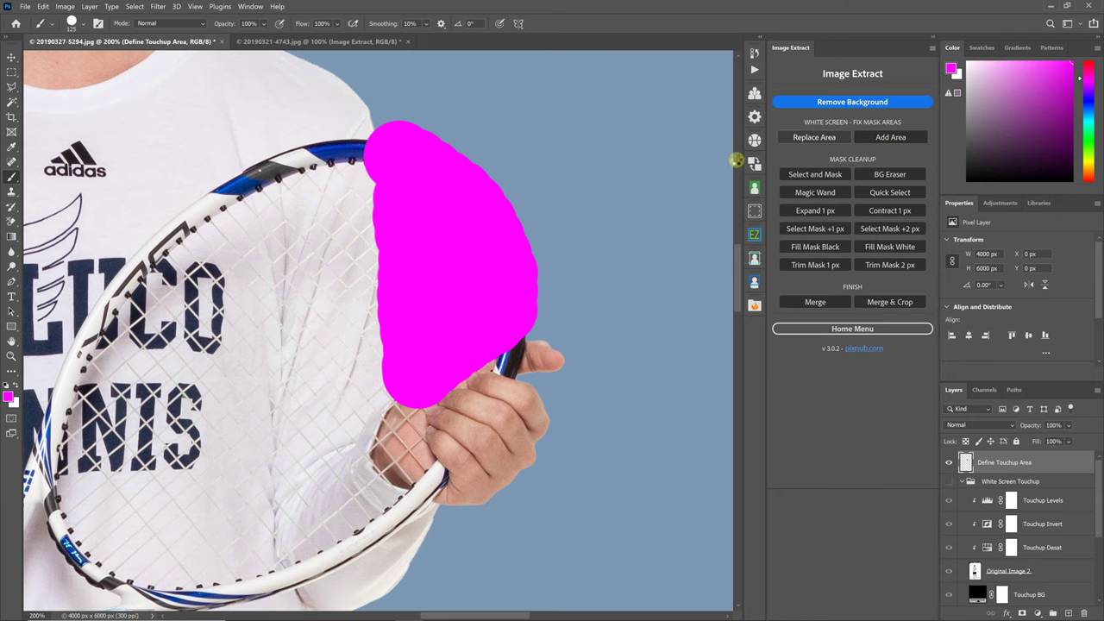
mouse_move(779, 201)
left_mouse_down()
mouse_move(793, 198)
mouse_move(768, 198)
left_mouse_up()
left_click(959, 89)
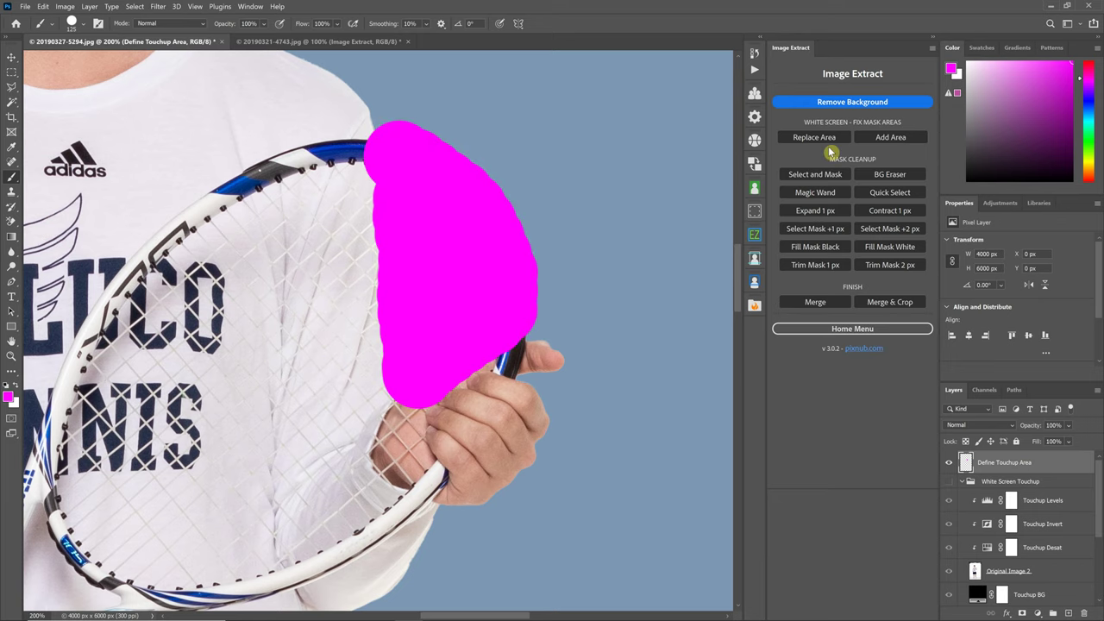
- Redo Replace Area with Levels inputs 2, 1.00, 7 so blue-grey shows between the strings
left_click(826, 140)
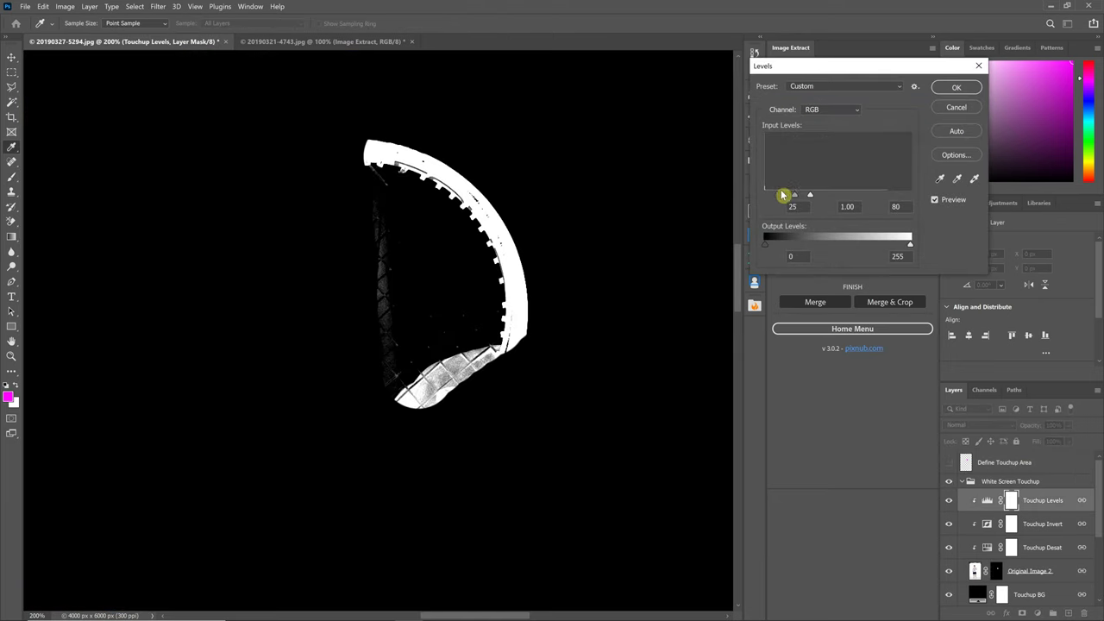
mouse_move(772, 199)
left_mouse_down()
mouse_move(789, 197)
mouse_move(769, 195)
left_mouse_up()
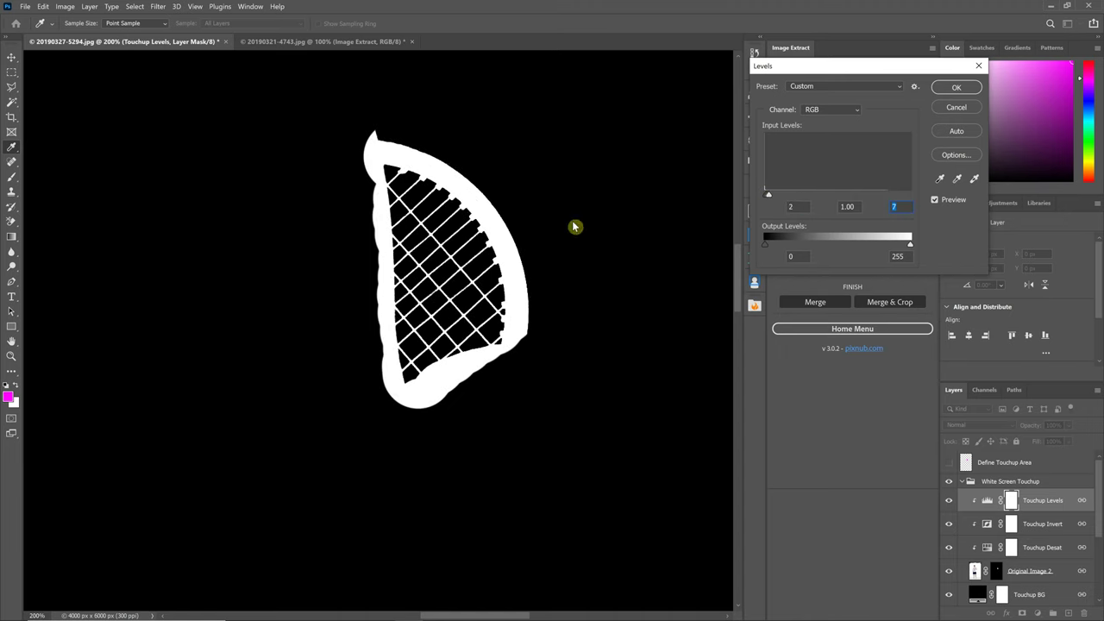
left_click(956, 87)
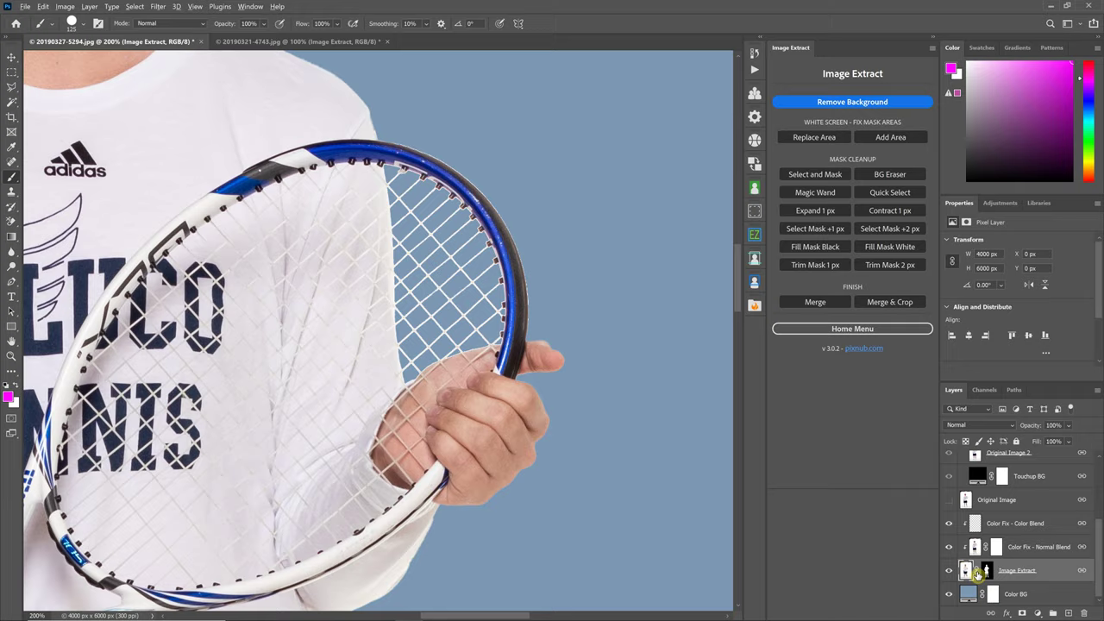
left_click(988, 572, "alt")
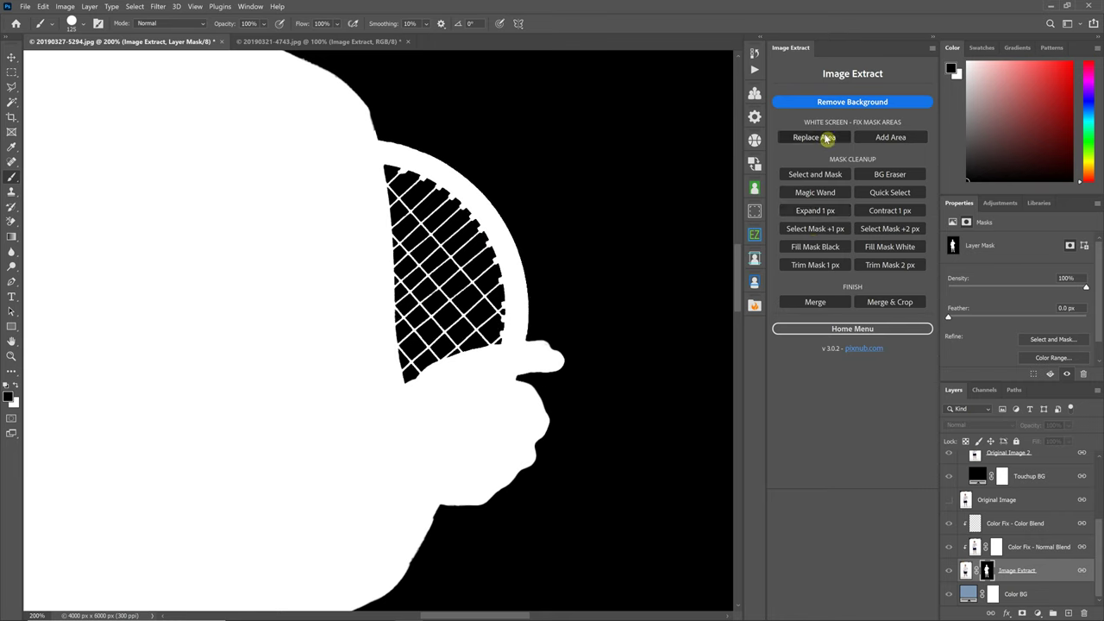
left_click(965, 575)
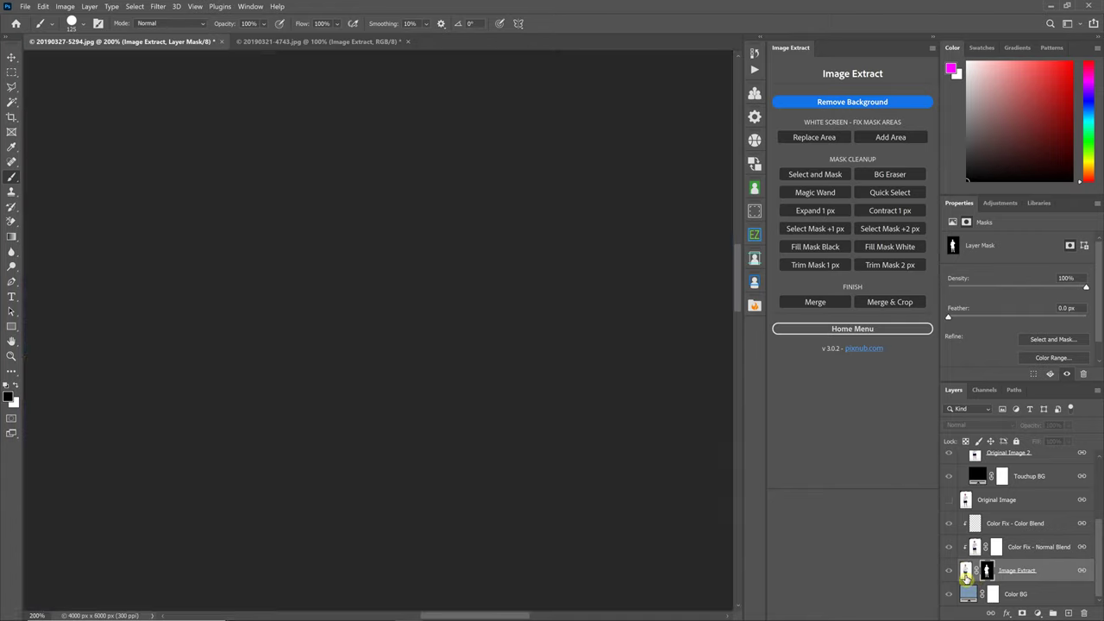